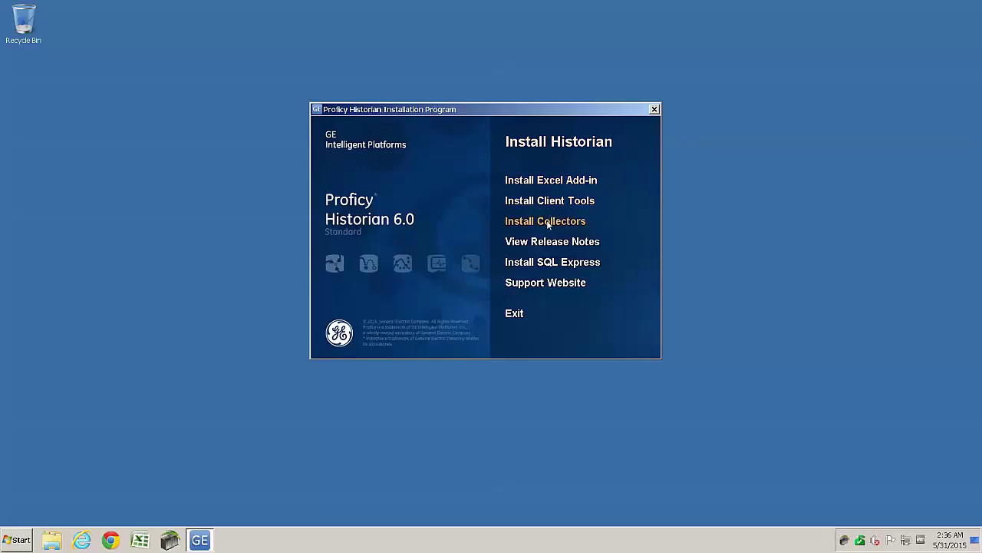
Start the Historian install and deselect the Calculation Collector and File Collector features.
click(550, 144)
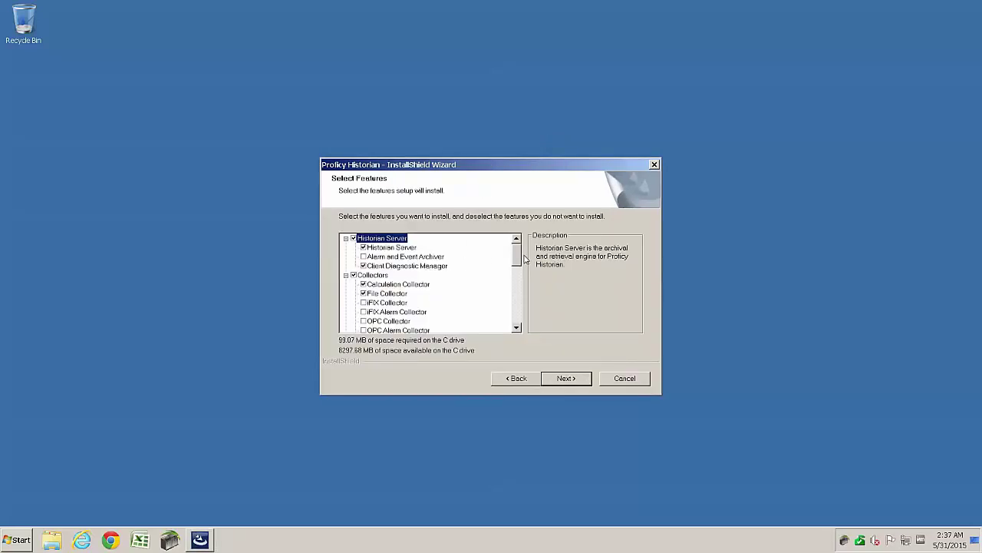
mouse_move(518, 253)
mouse_down()
mouse_move(518, 320)
mouse_move(520, 254)
mouse_up()
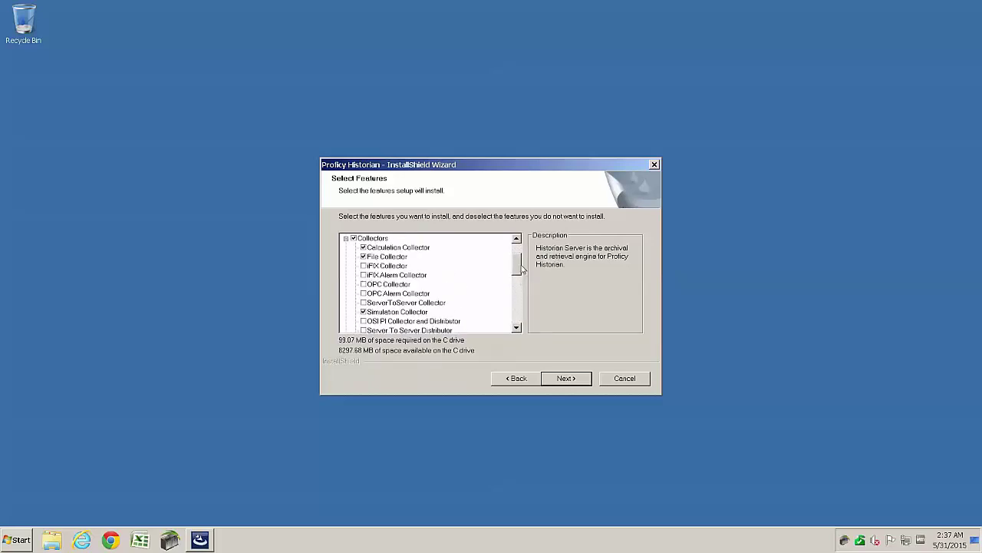
scroll(518, 266, up, 2)
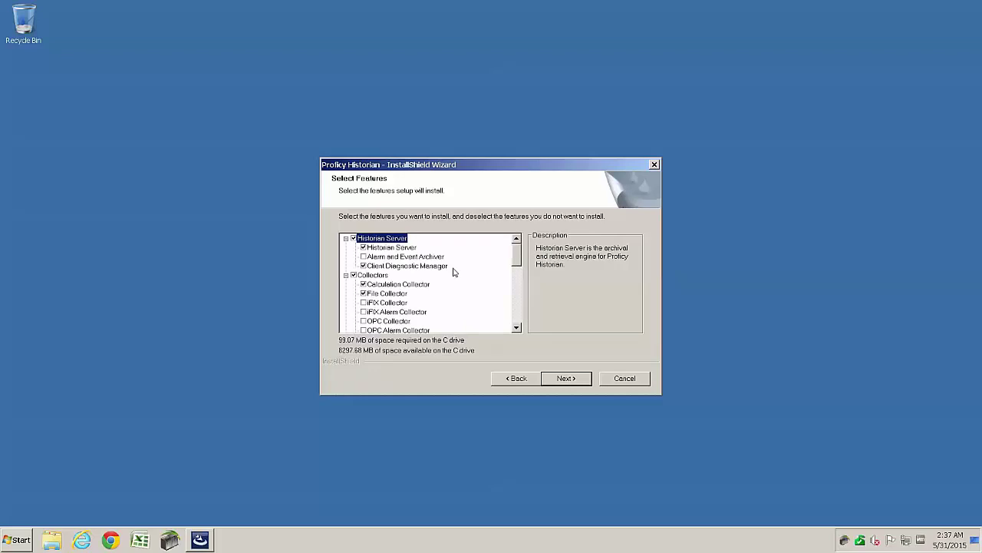
scroll(453, 272, down, 2)
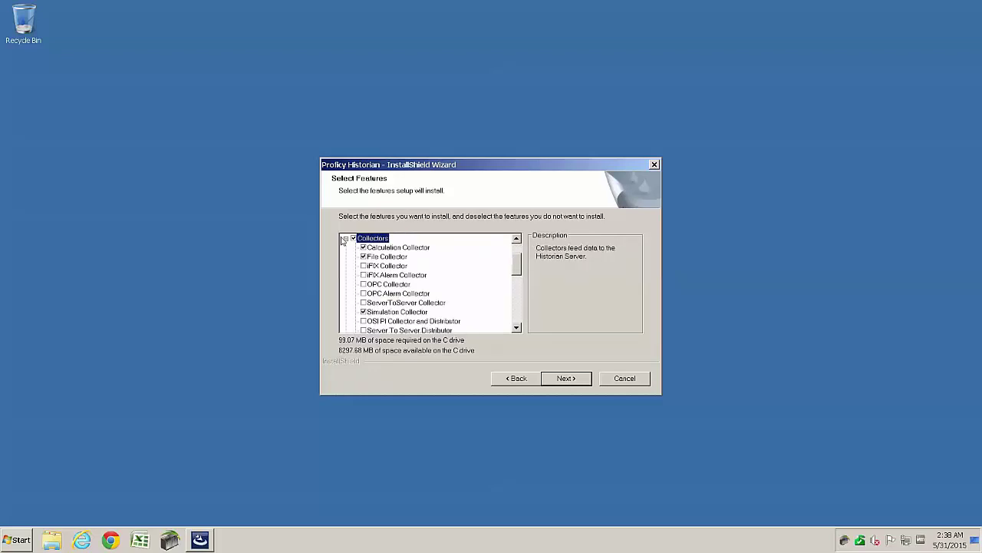
scroll(519, 250, up, 2)
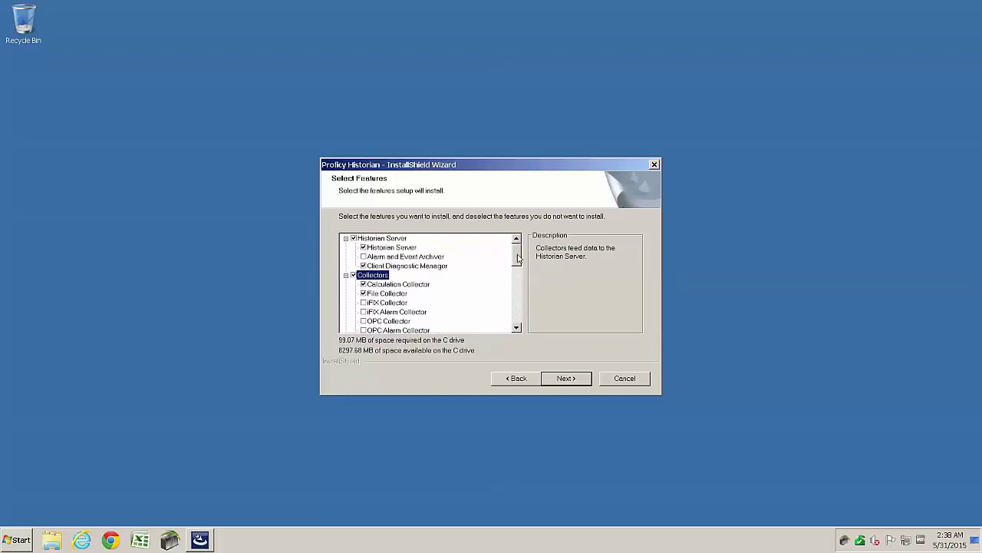
scroll(519, 260, down, 1)
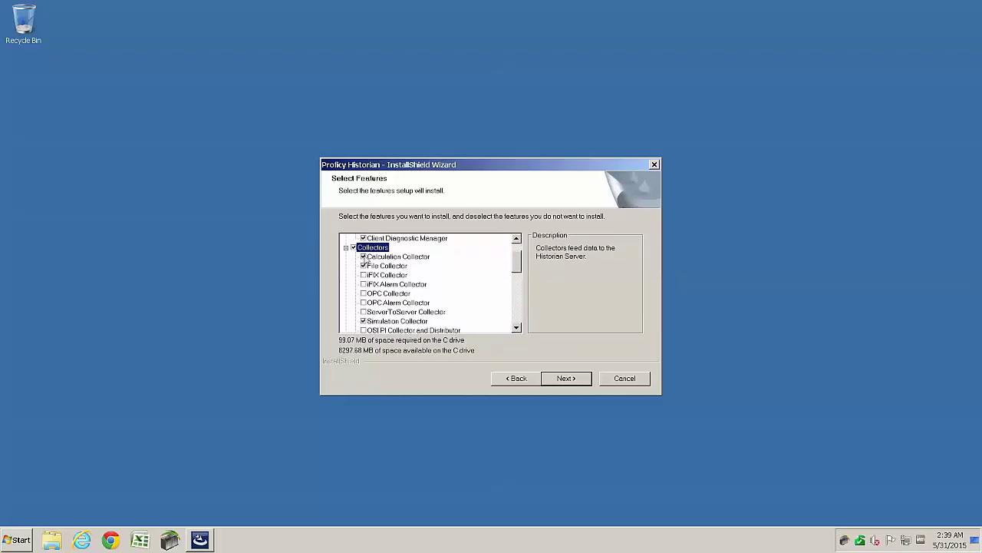
click(363, 256)
click(364, 266)
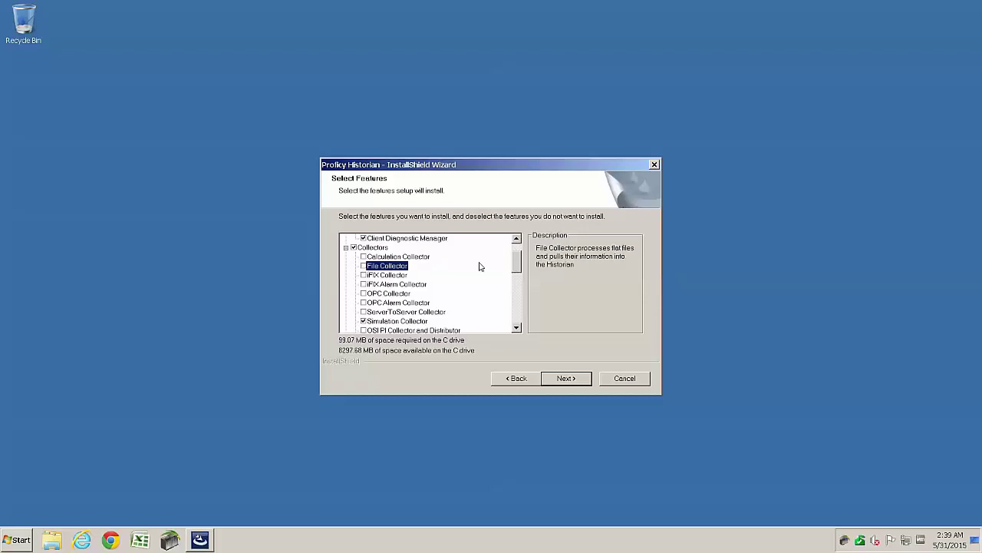
Add the OPC Collector and Historian Excel Add-in to the selected features.
scroll(517, 266, down, 1)
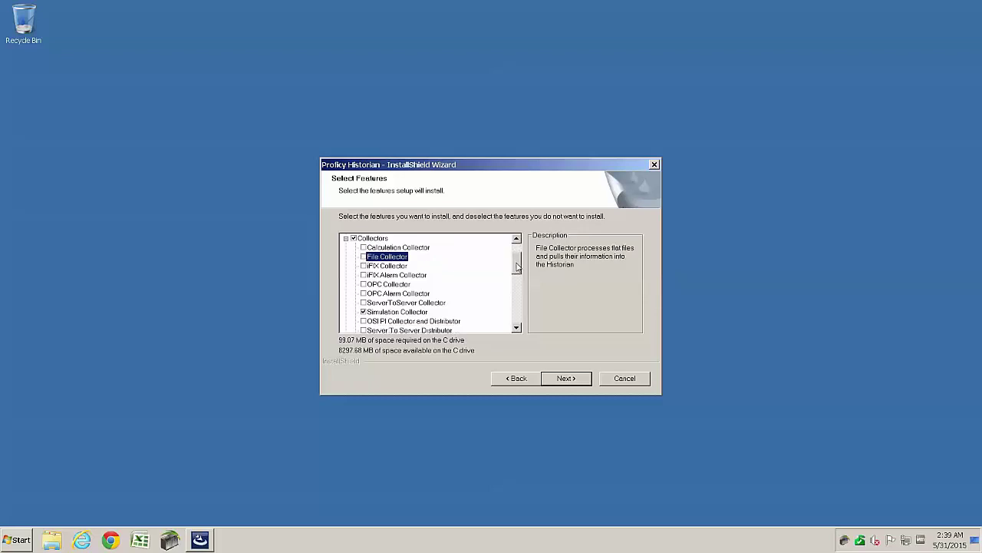
drag(517, 266, 518, 276)
click(364, 256)
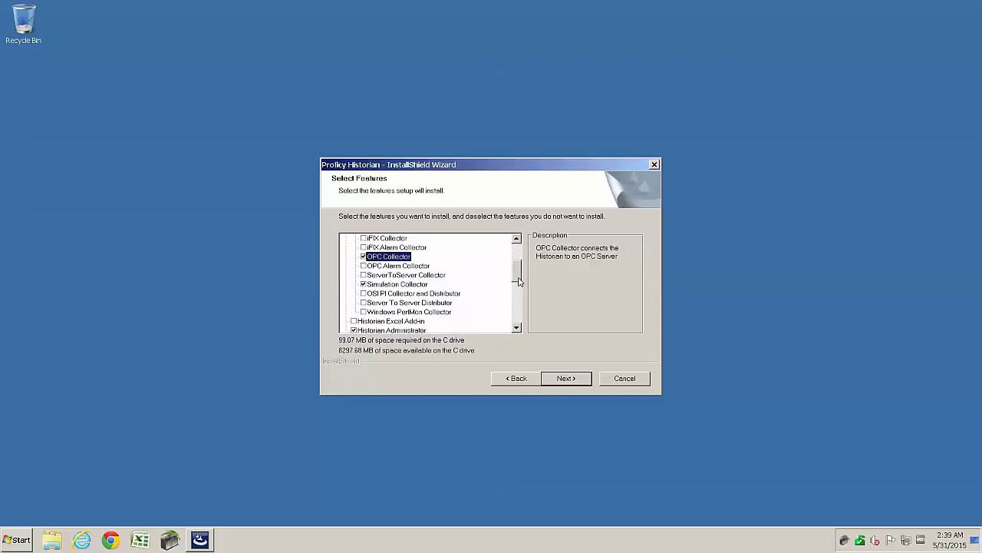
drag(519, 280, 519, 299)
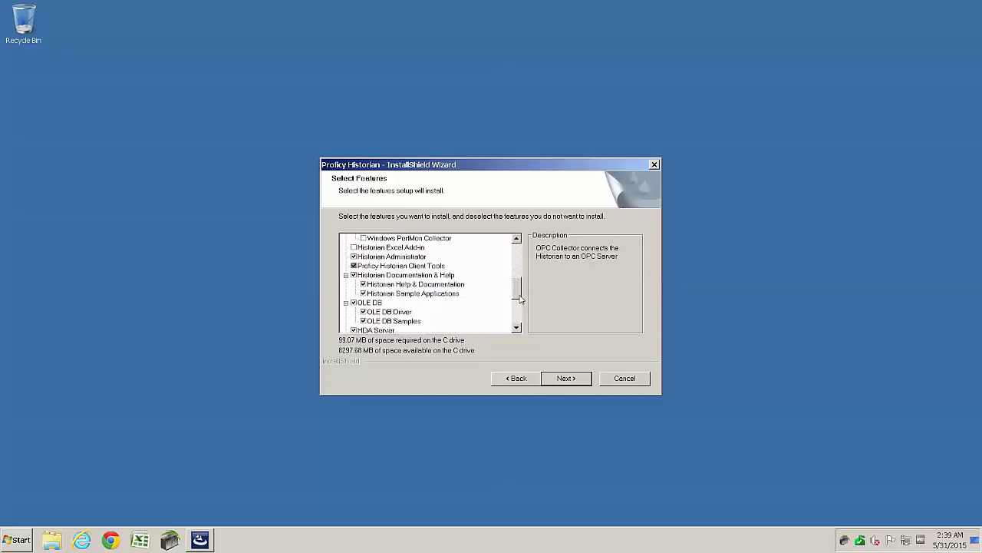
click(354, 248)
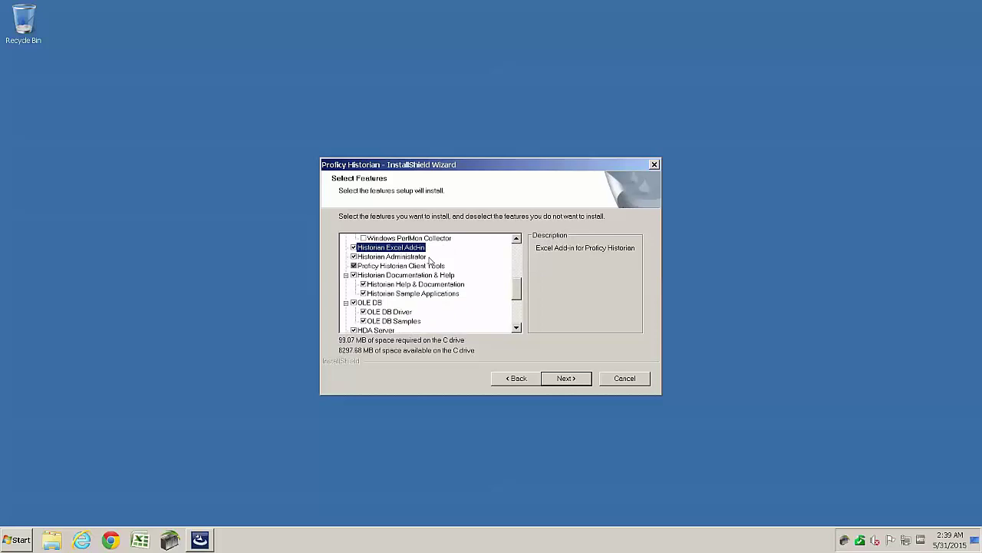
drag(520, 294, 522, 250)
Keep full-access security, local system collector account and gateway OPC server, leaving remote OPC details blank.
click(574, 379)
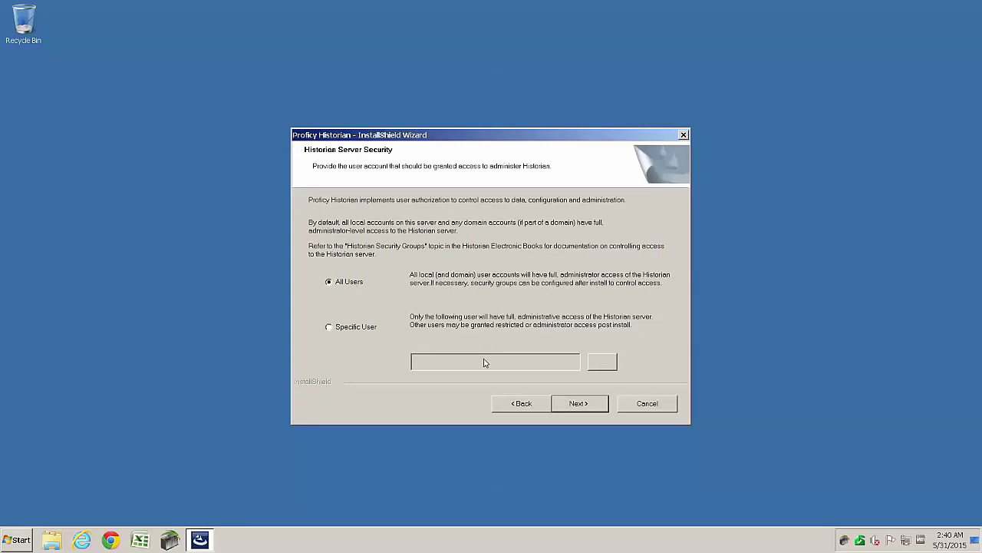
click(575, 405)
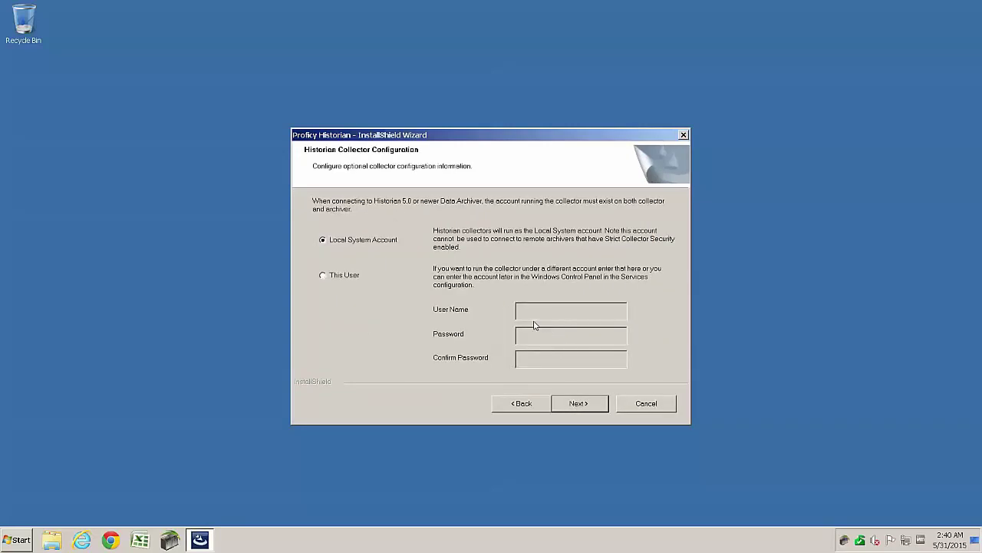
click(577, 404)
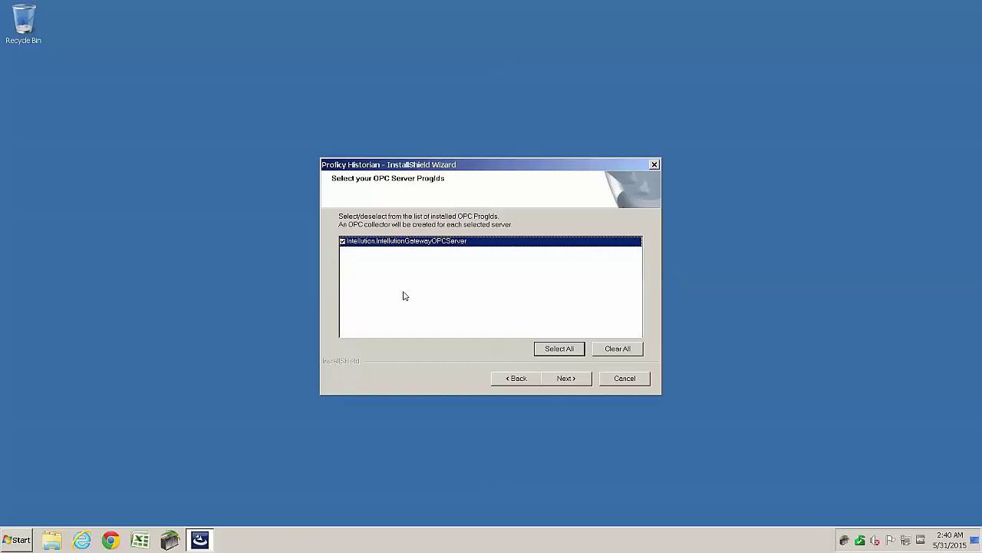
click(566, 379)
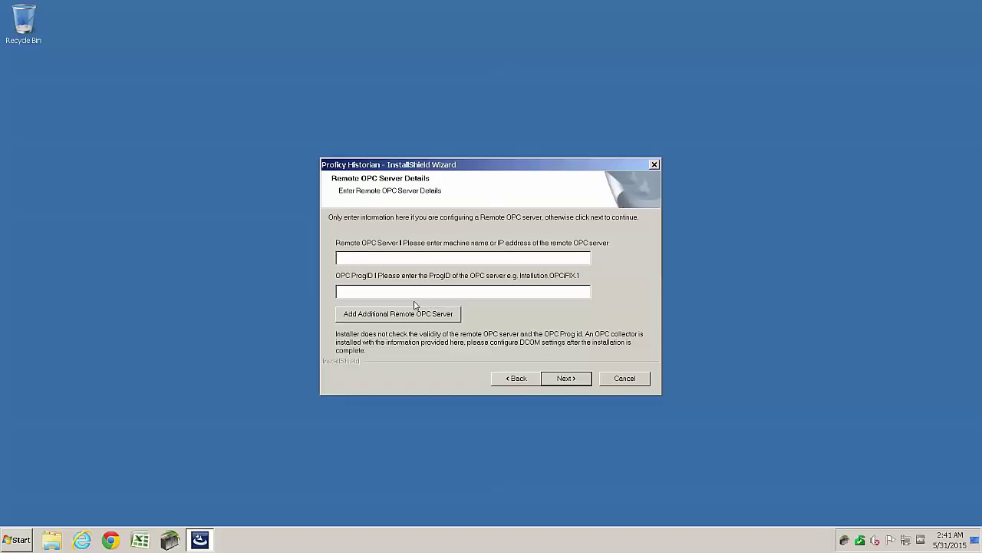
click(565, 379)
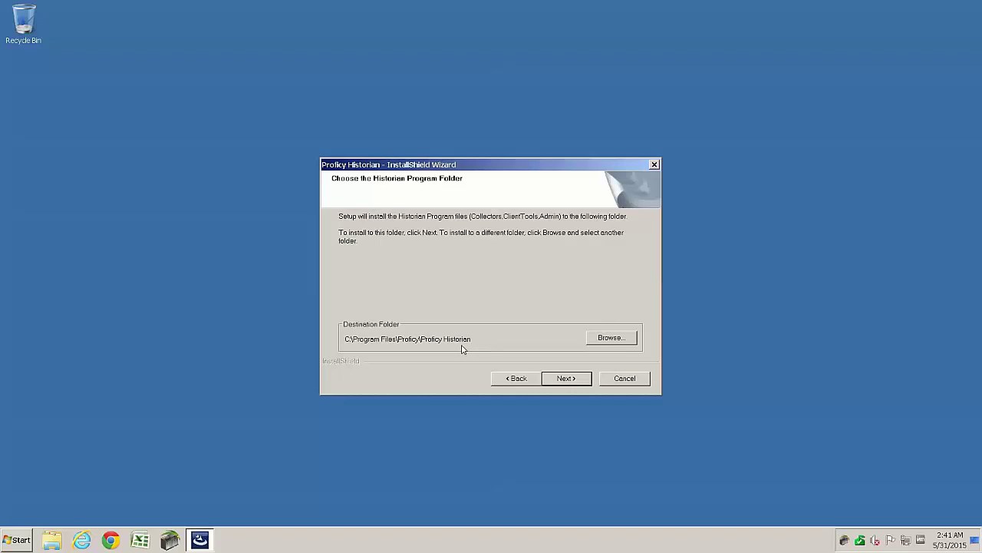
Keep the default program folder and archives/configuration folder and let the installation complete.
key(Return)
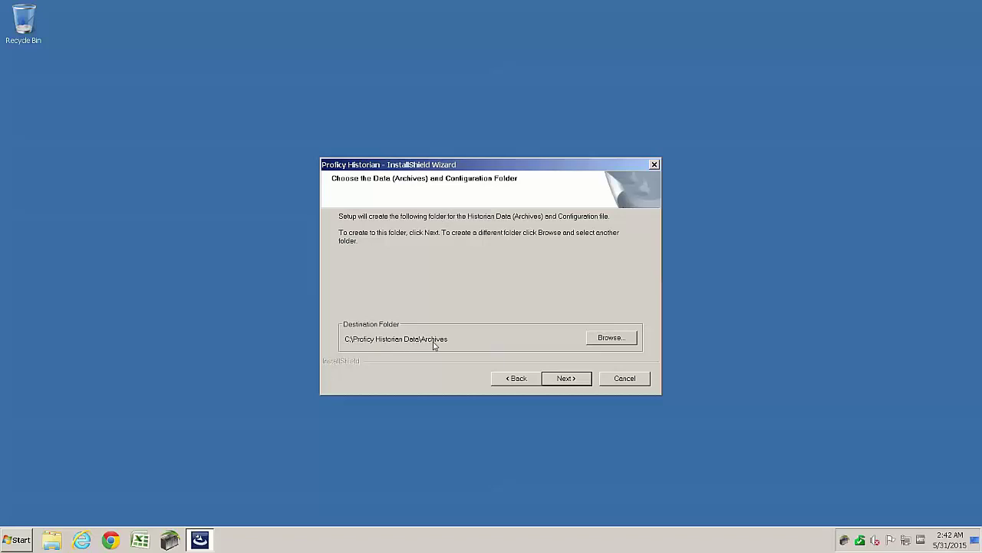
click(562, 381)
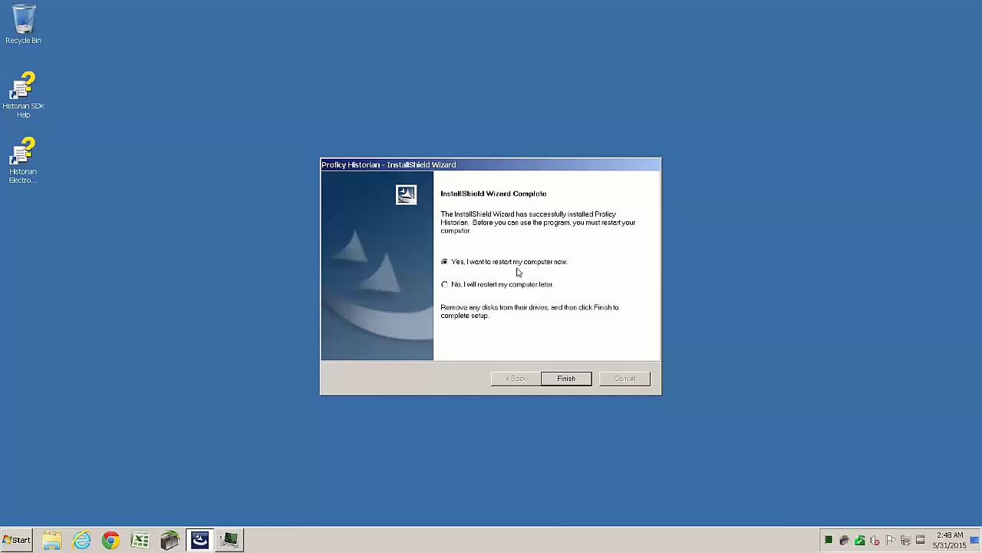
Finish the installer and restart the computer.
click(557, 383)
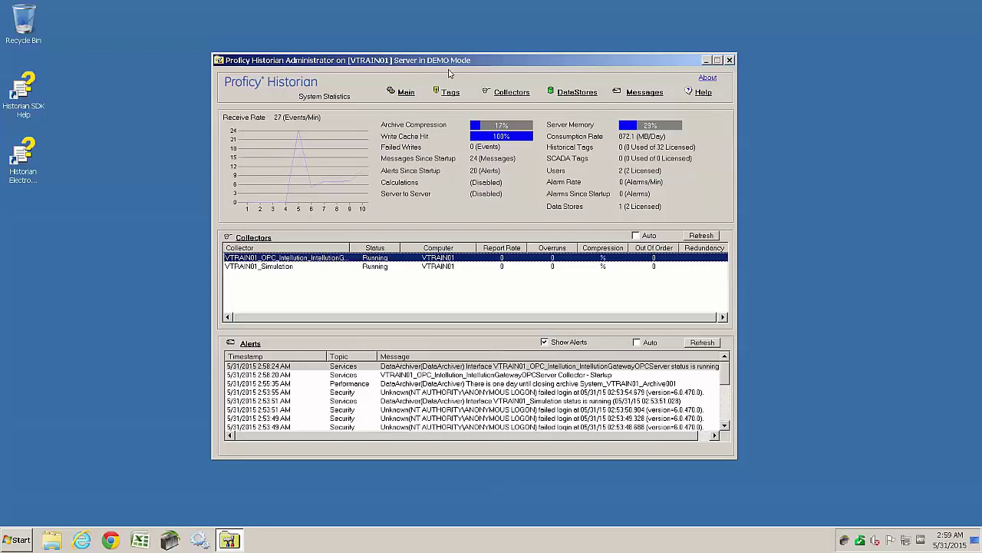
Browse to C:\Proficy Historian Data\Archives and select VTRAIN01_Config.ihc.
key(super+e)
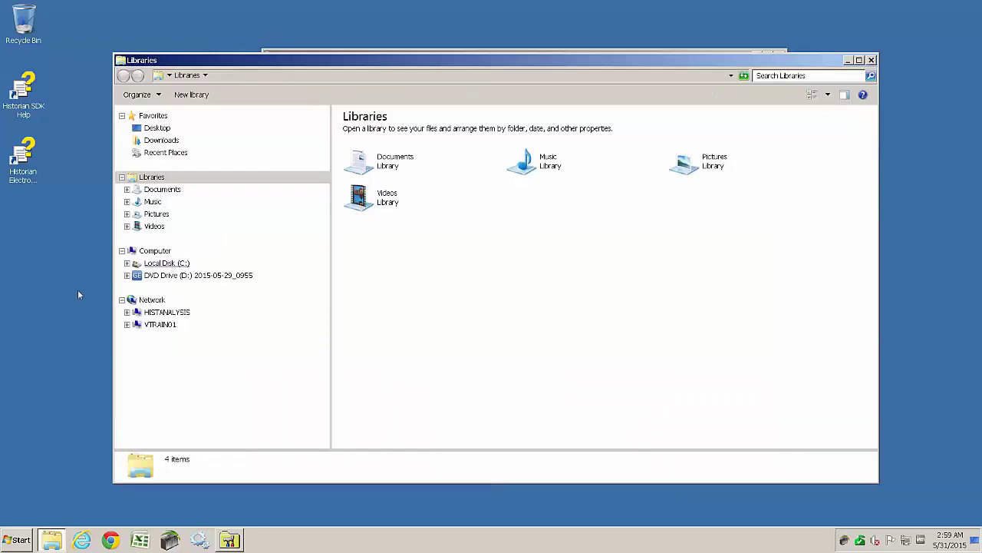
click(154, 265)
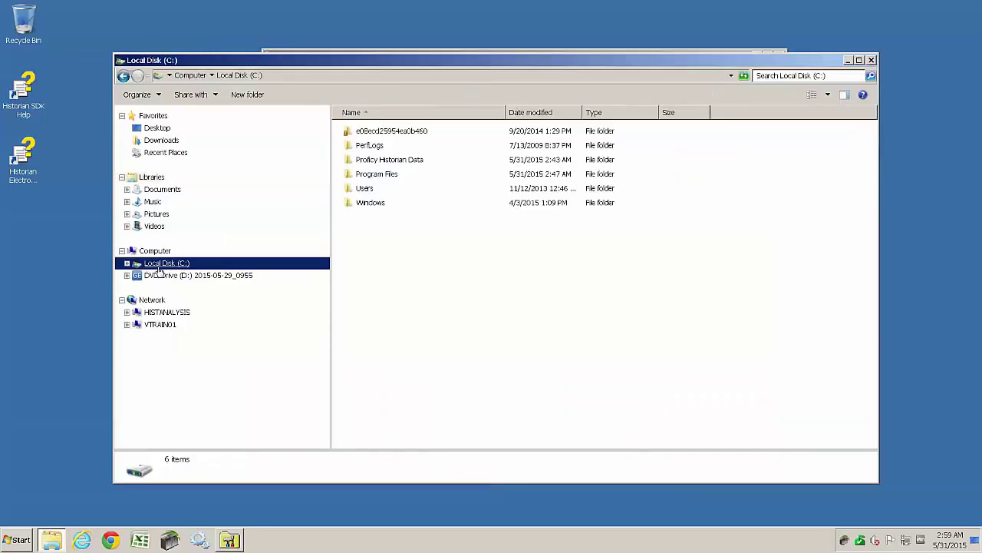
click(382, 160)
double_click(382, 161)
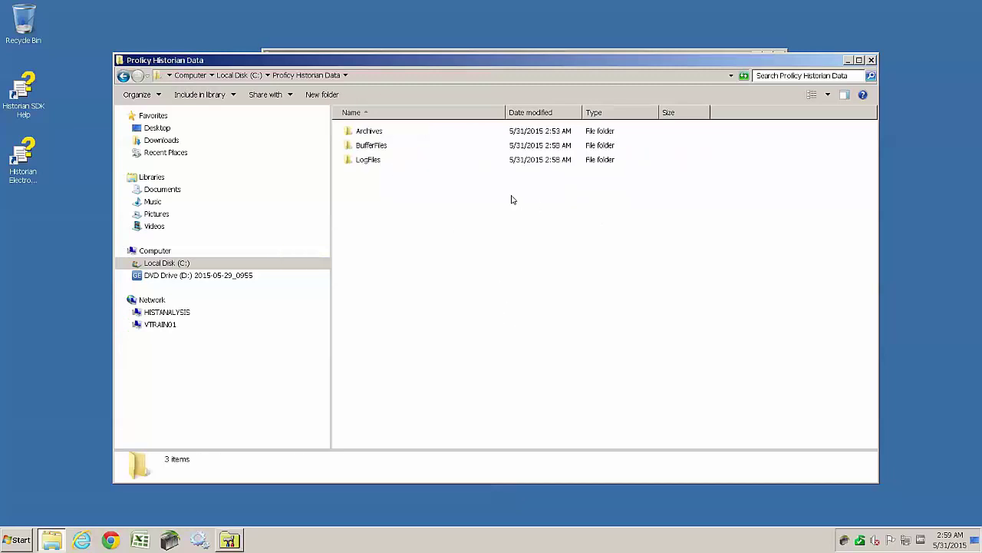
double_click(376, 132)
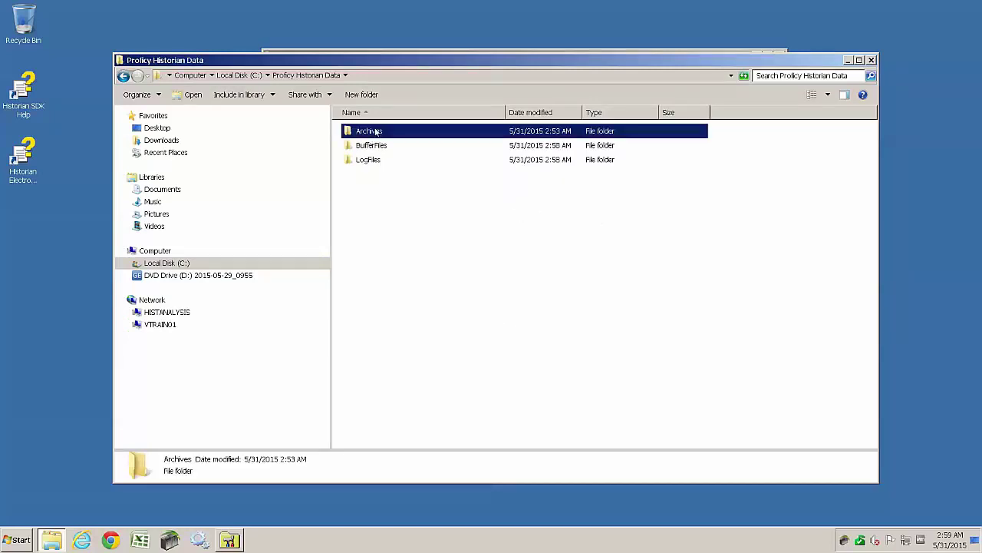
click(411, 156)
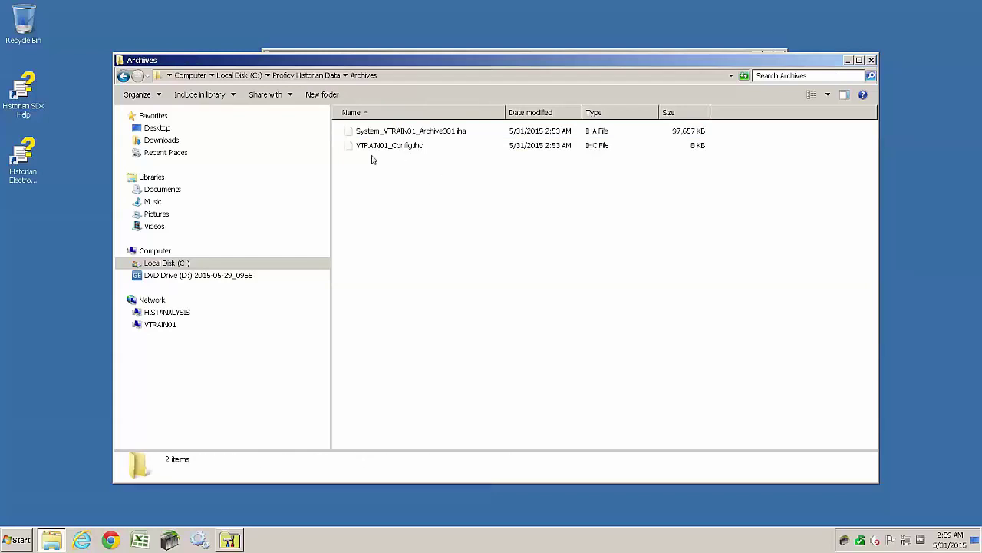
click(406, 150)
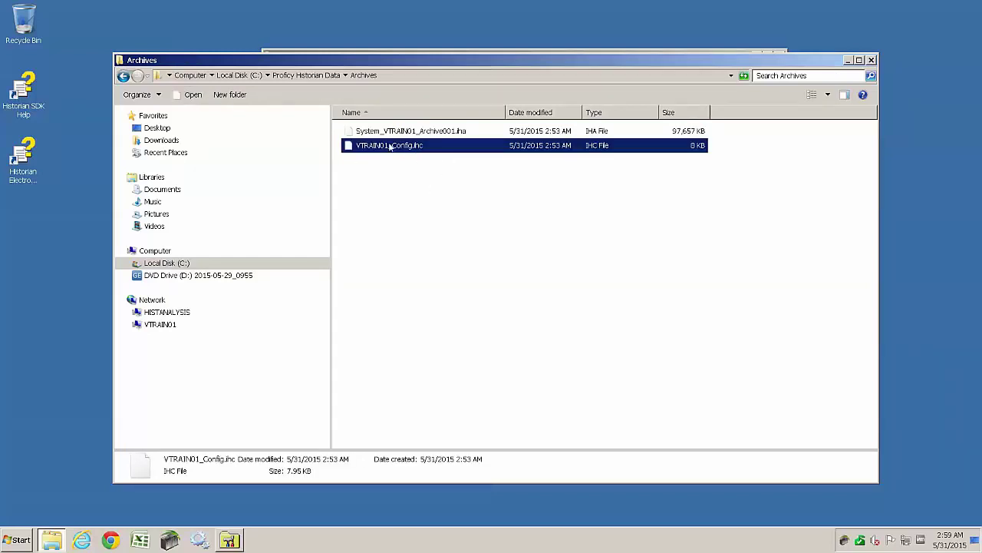
Set Strict Client and Strict Collector Authentication to Disabled, apply the update, and launch Excel.
click(872, 61)
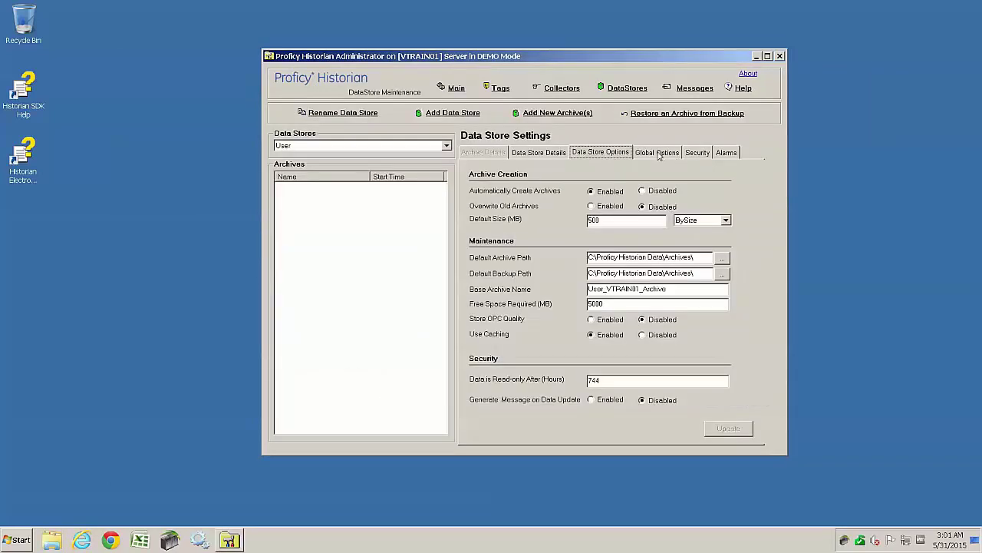
click(658, 153)
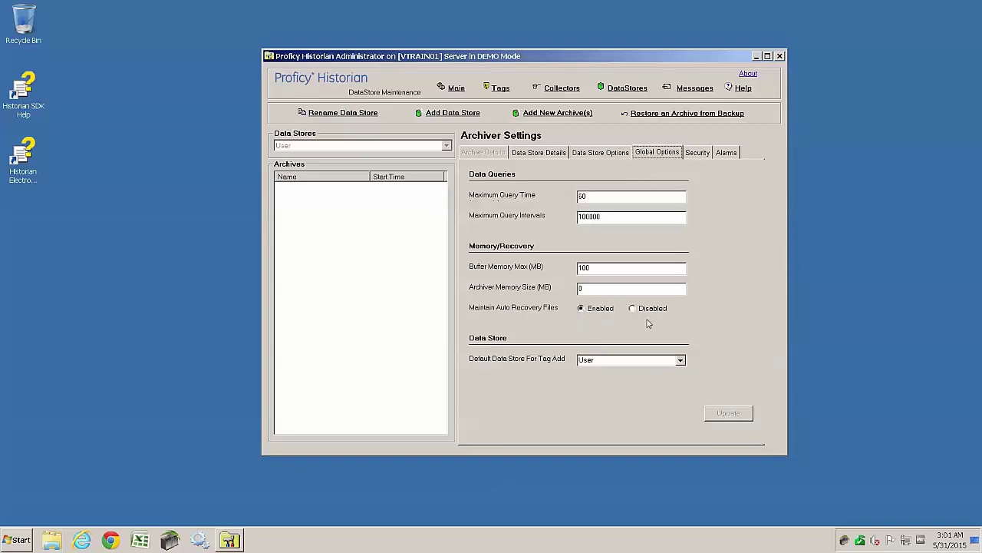
key(ctrl+Tab)
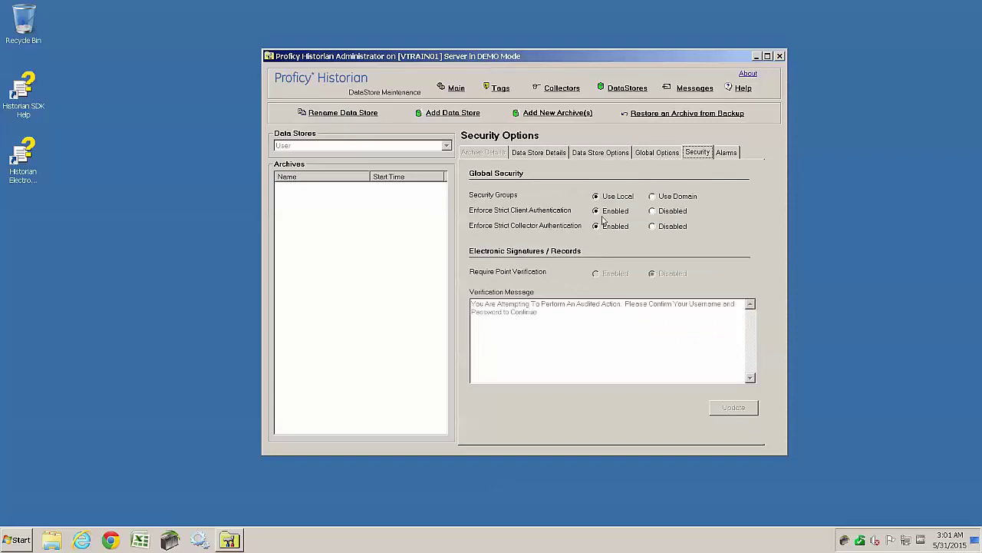
click(653, 212)
click(652, 226)
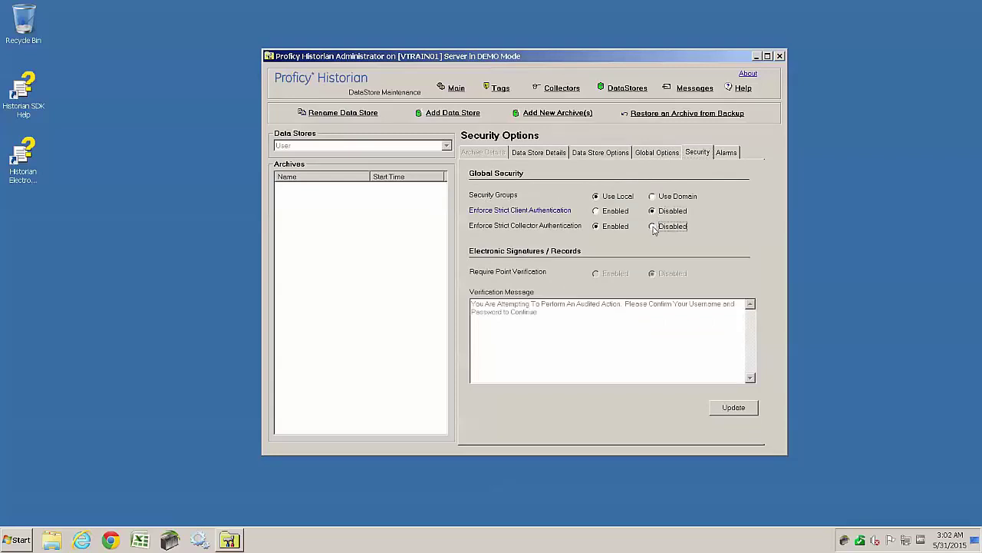
click(732, 408)
click(139, 540)
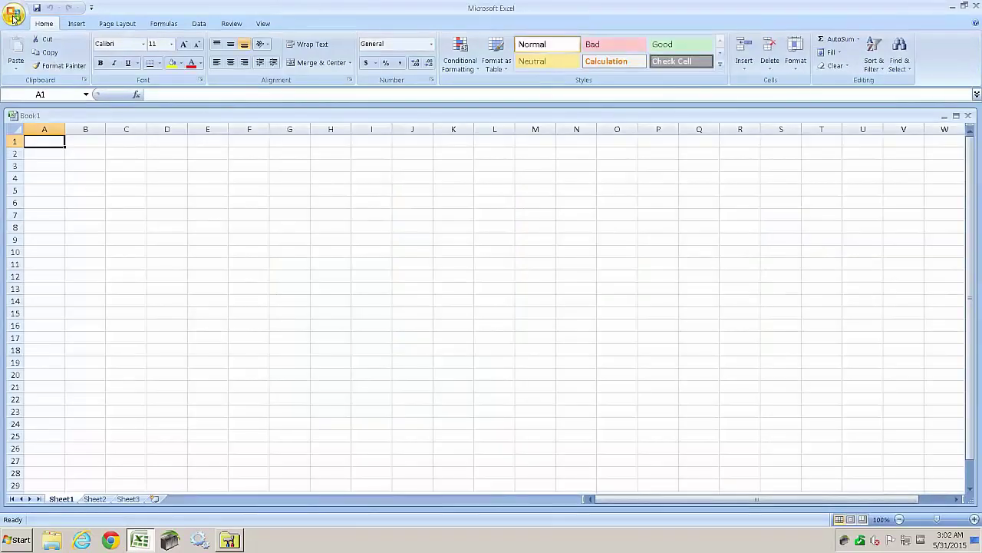
Open Excel Options on the Add-Ins page.
click(14, 19)
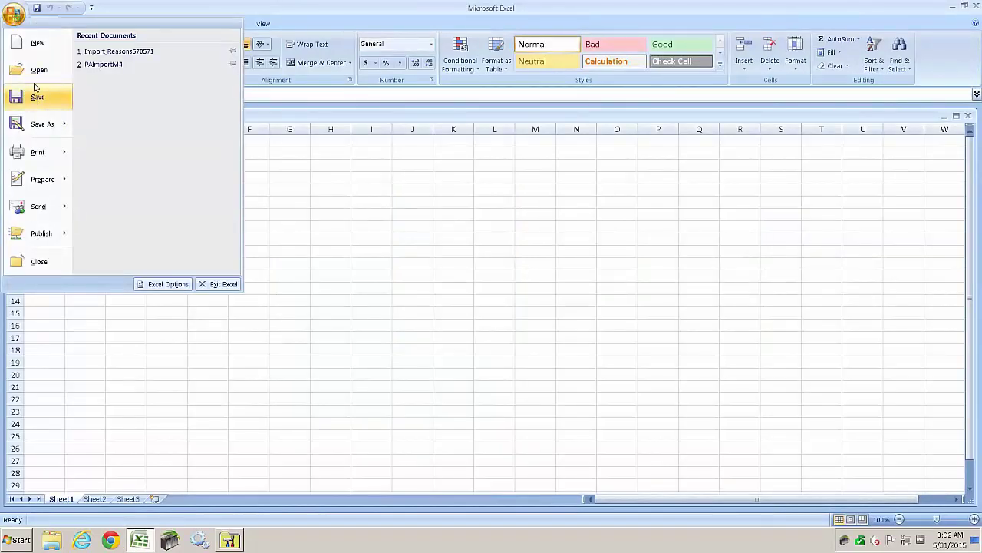
click(168, 284)
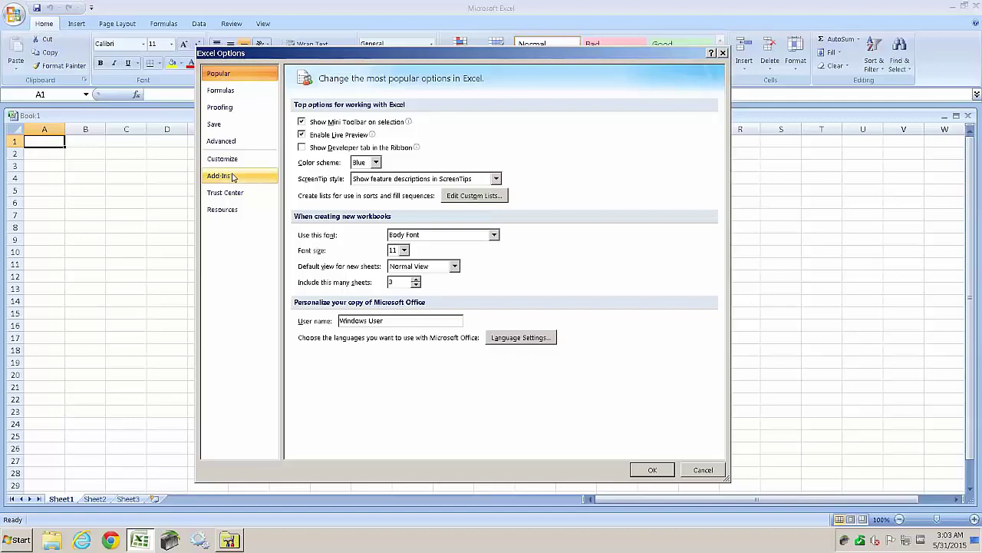
click(236, 178)
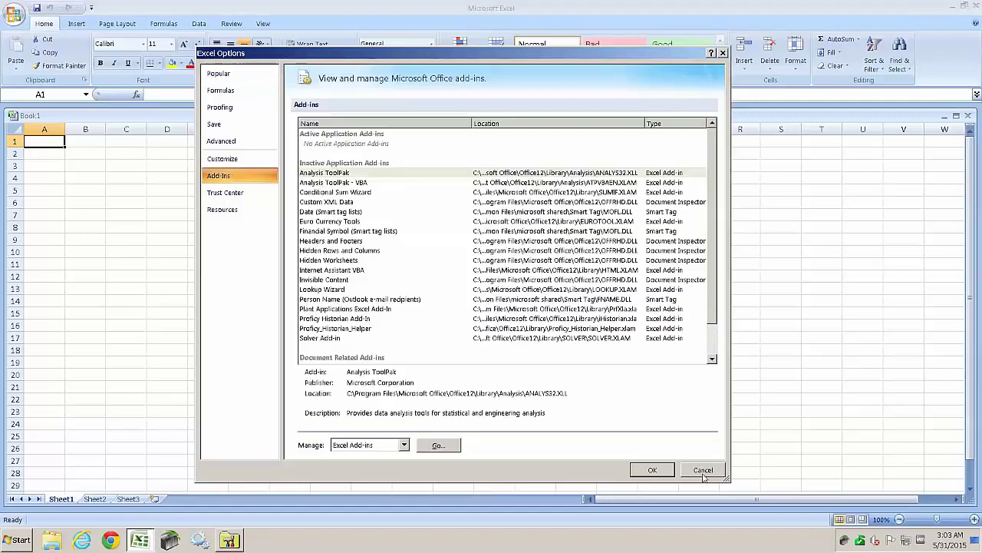
Check Proficy Historian Add-In and Proficy_Historian_Helper in the Excel Add-ins list and confirm.
click(438, 446)
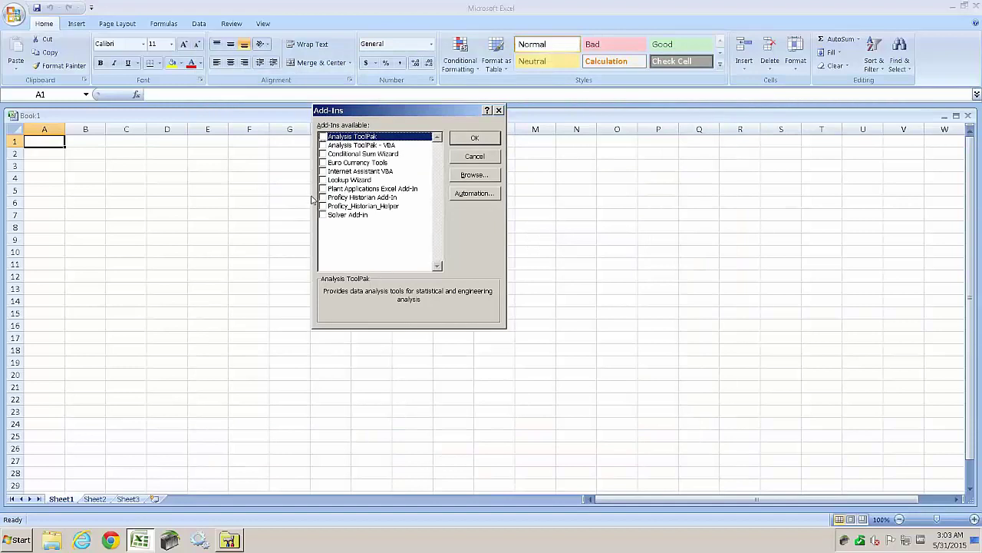
click(323, 197)
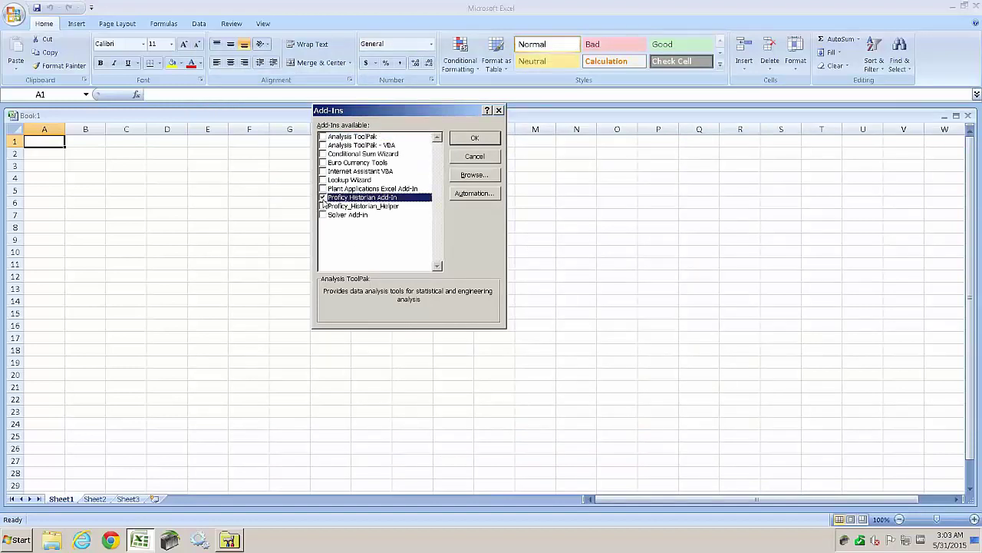
click(323, 206)
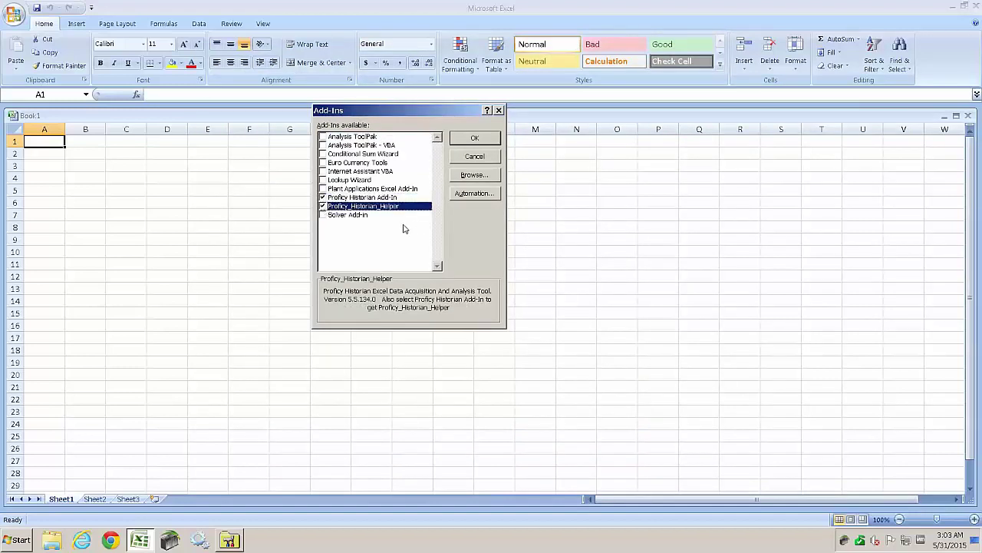
click(475, 137)
click(341, 165)
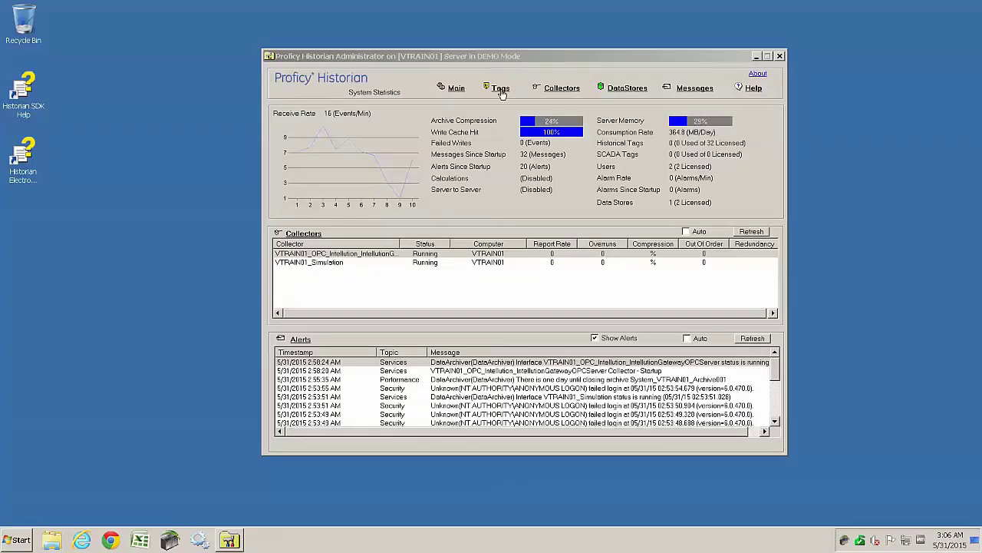
Browse VTRAIN01_Simulation's tags and select Ramp, Step, Sin and Constant 5%Noise.
click(500, 89)
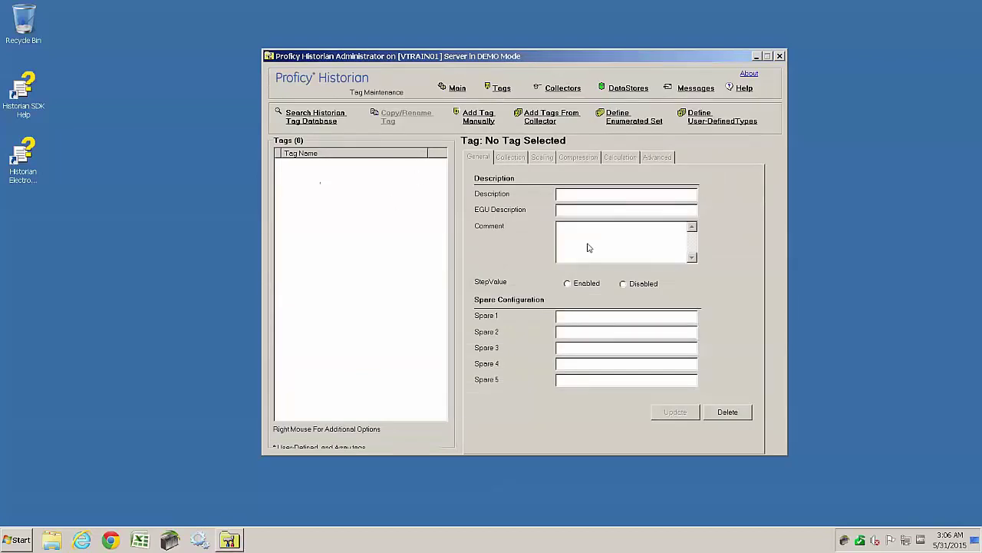
click(543, 117)
click(514, 109)
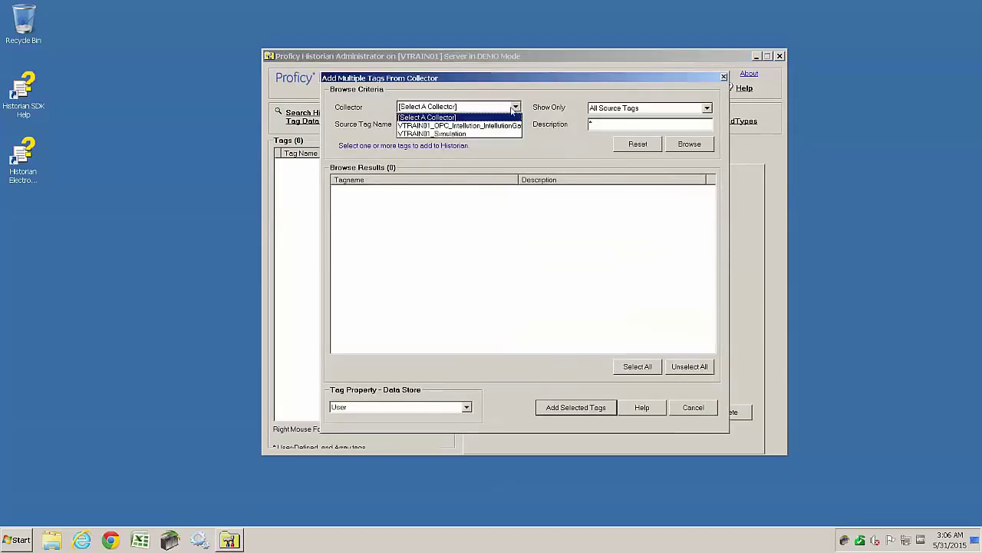
click(477, 134)
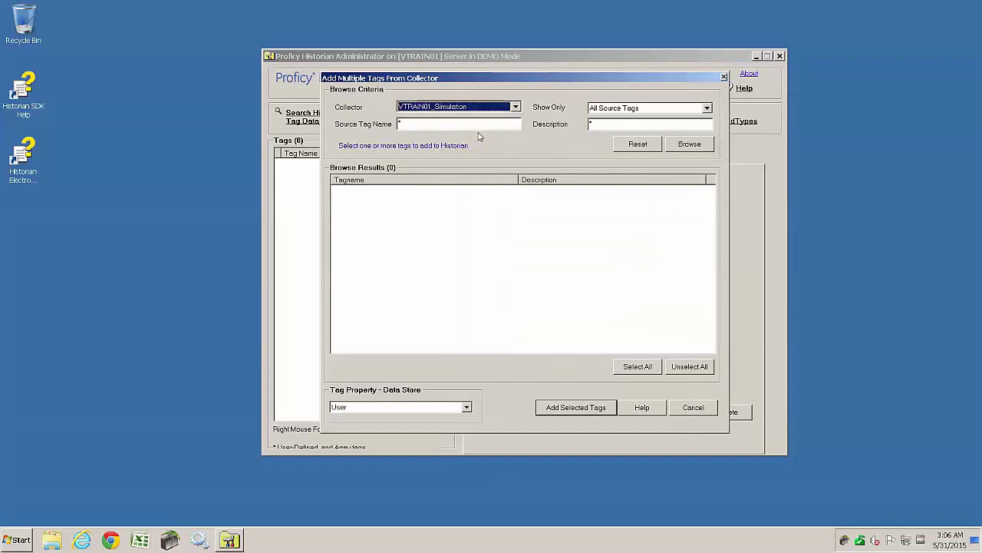
click(690, 146)
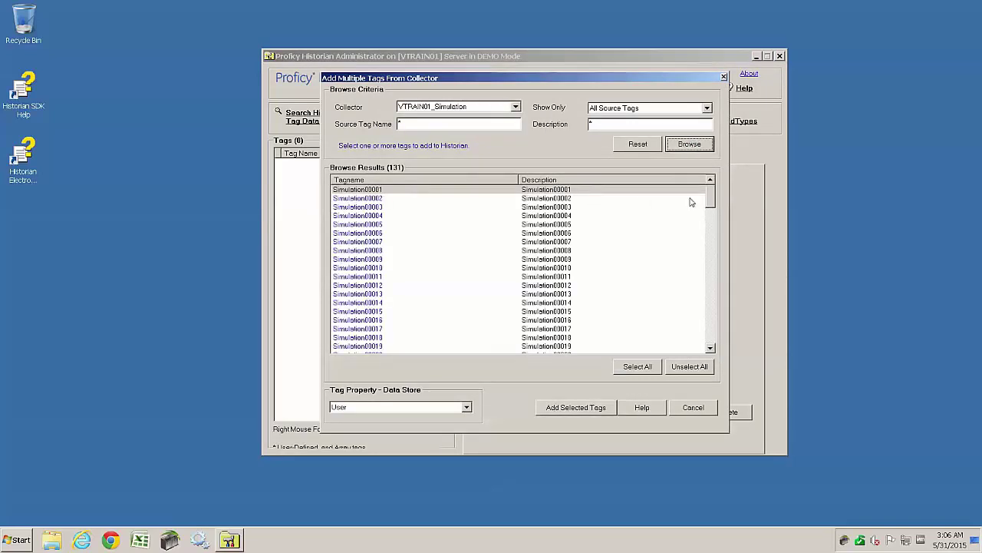
drag(712, 198, 710, 337)
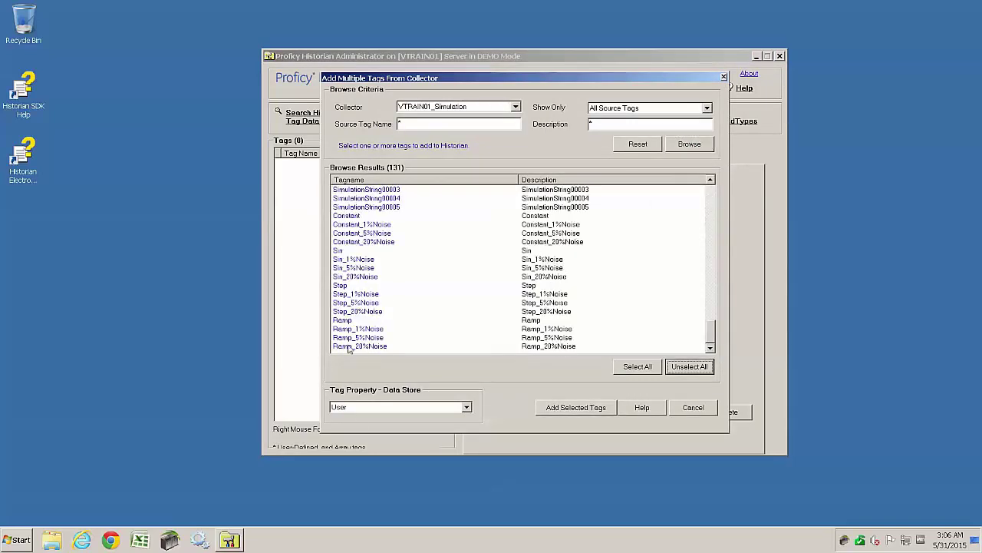
click(380, 339)
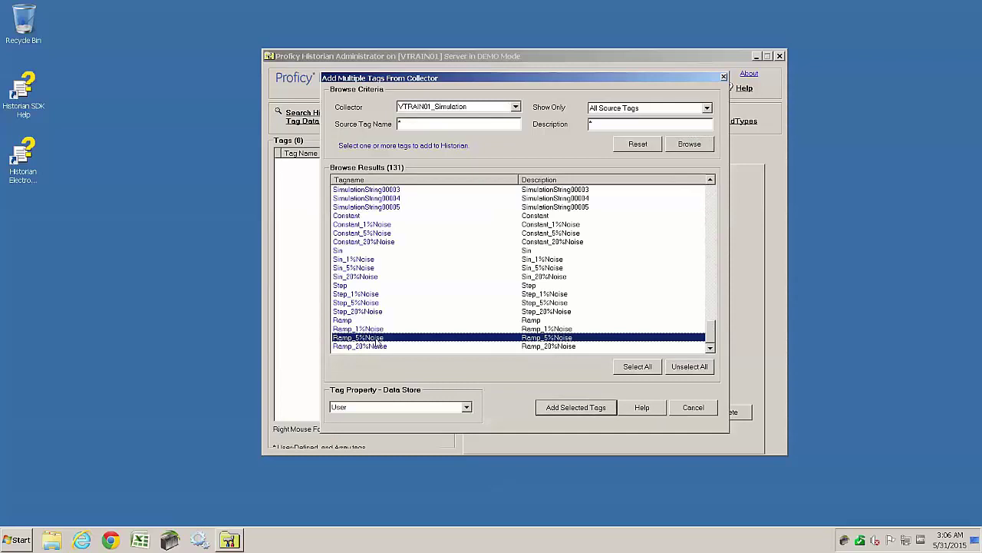
ctrl+click(365, 304)
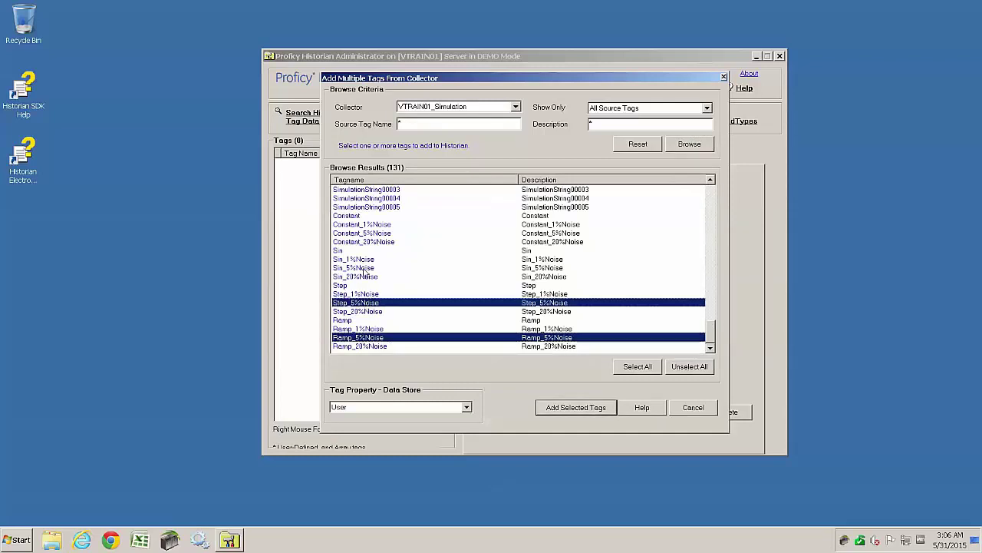
ctrl+click(364, 268)
ctrl+click(373, 234)
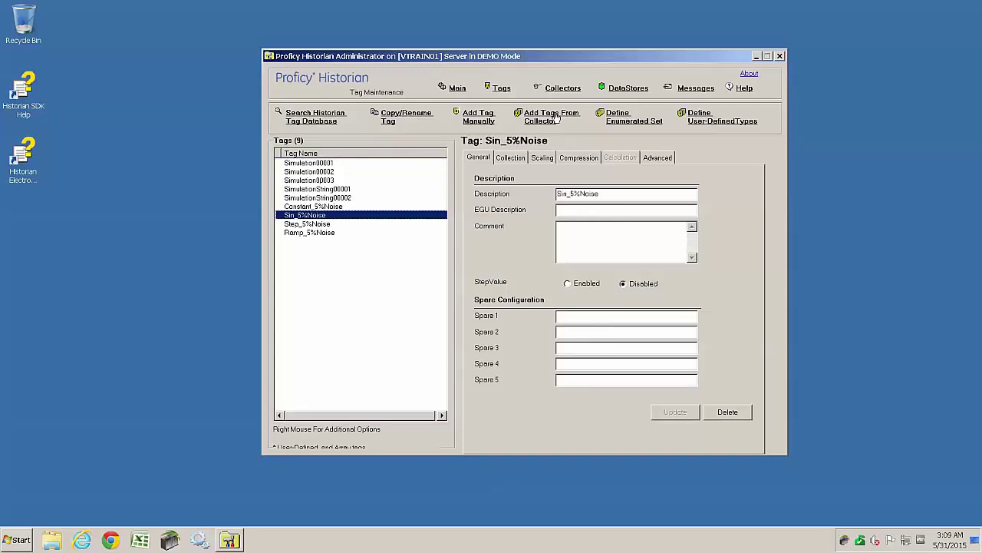
Add Sine1, Random1 and Ramp1 from OPC Intellution's Simulation Examples > Functions folder.
click(557, 117)
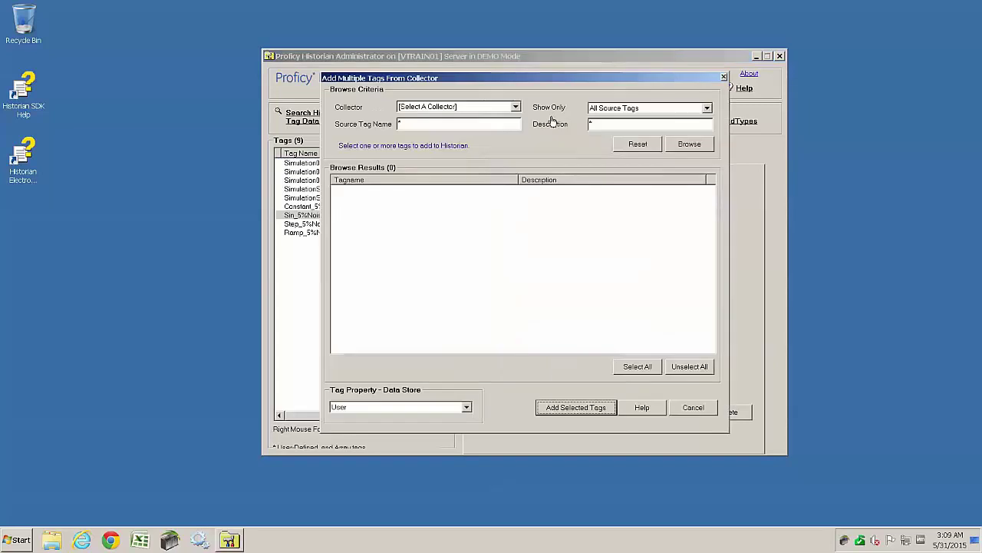
click(516, 107)
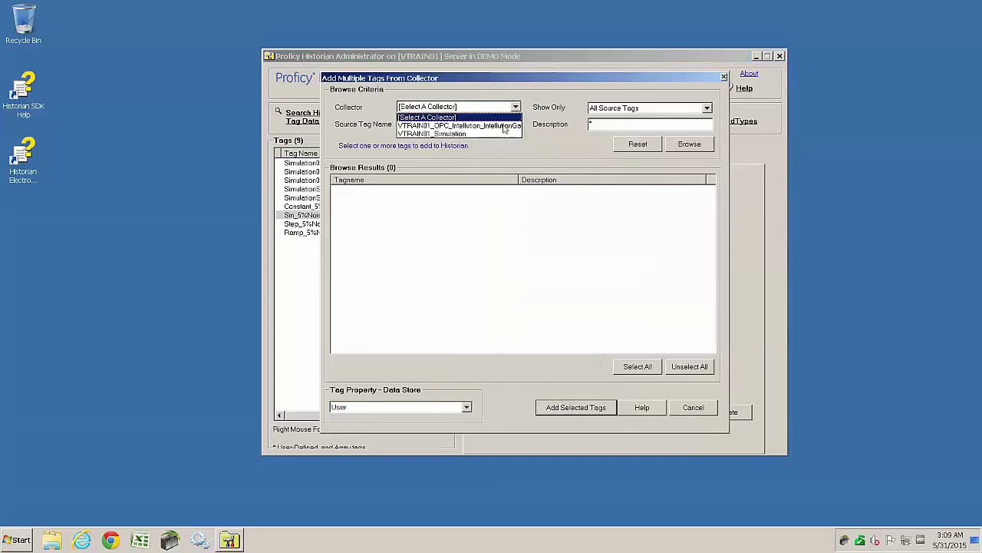
click(499, 126)
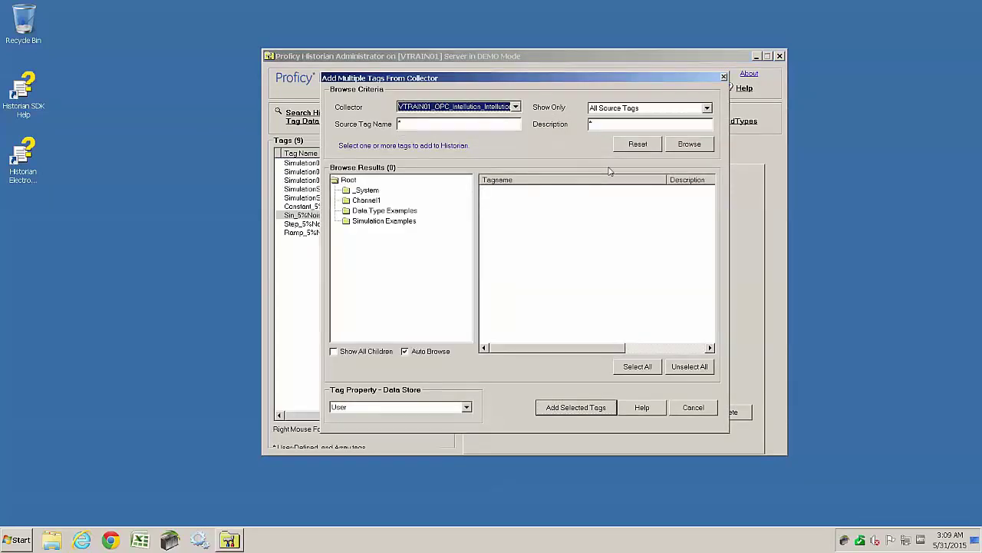
click(346, 222)
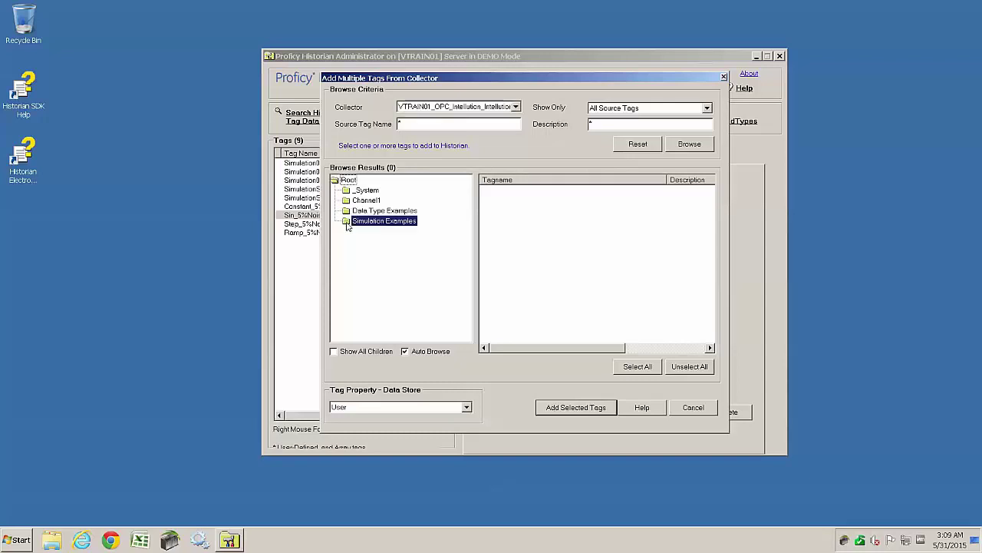
click(357, 243)
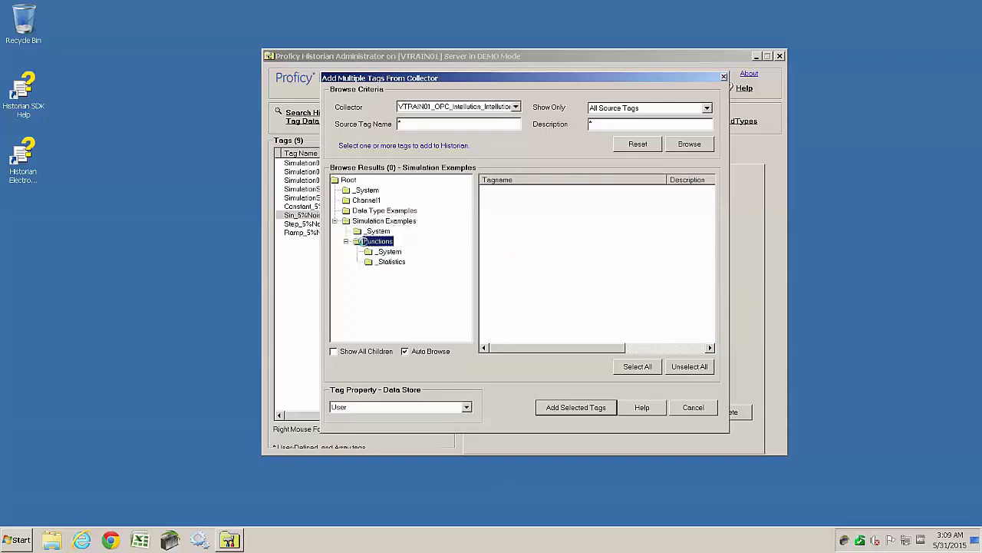
click(574, 260)
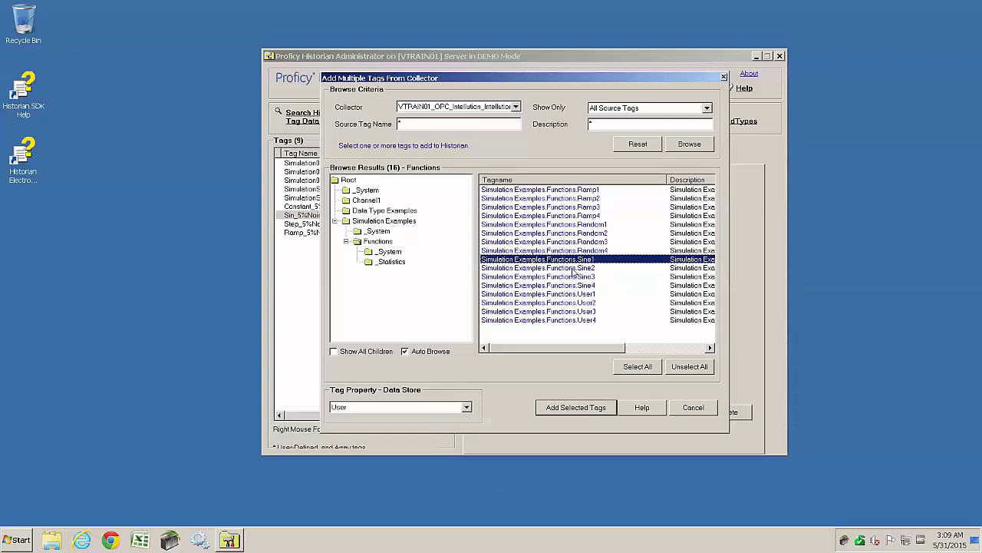
ctrl+click(578, 224)
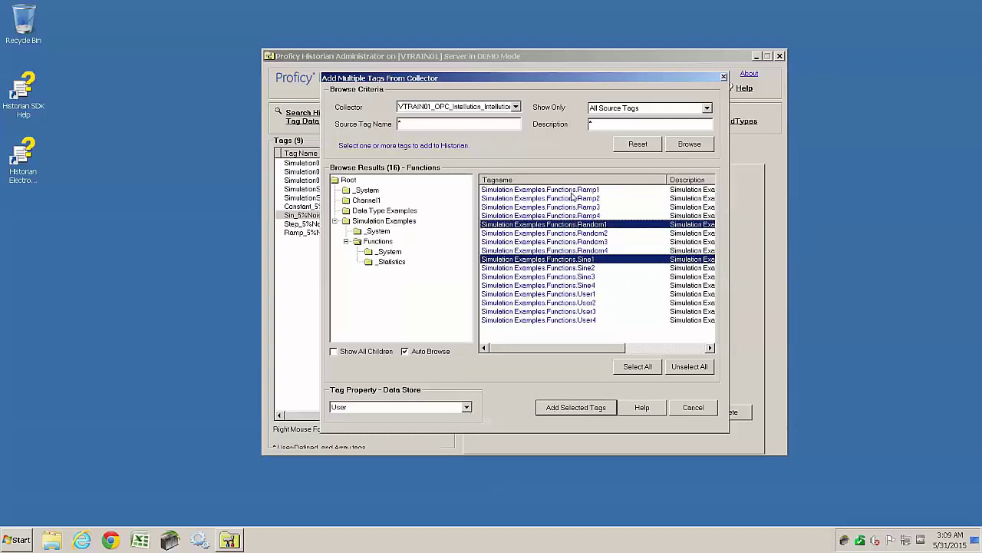
ctrl+click(574, 189)
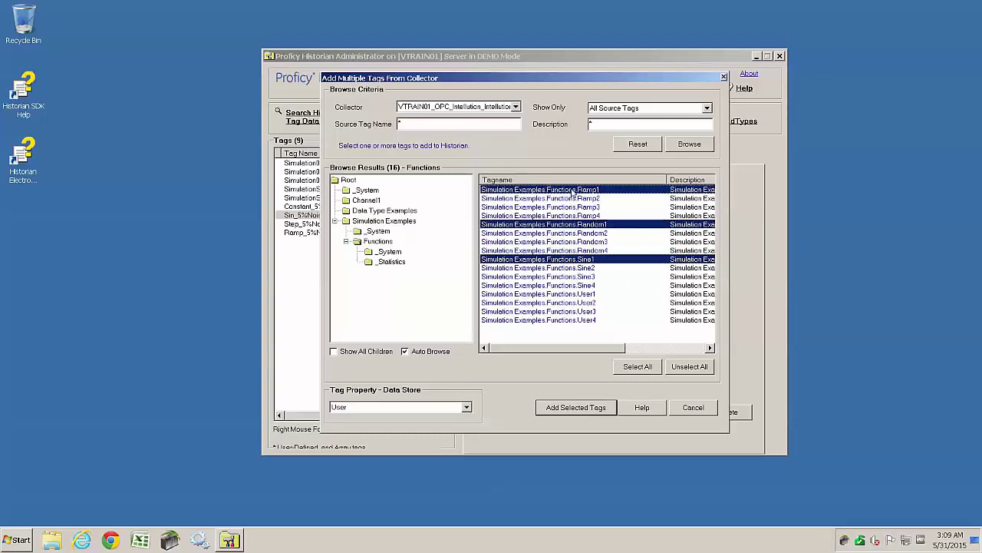
click(591, 409)
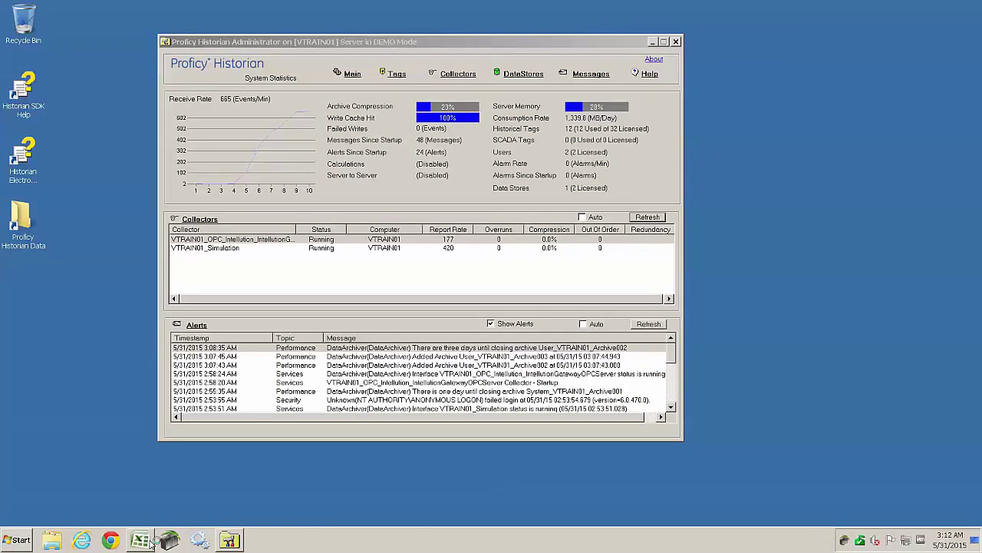
Launch Microsoft Excel from the taskbar, opening a blank Book1 workbook.
click(151, 541)
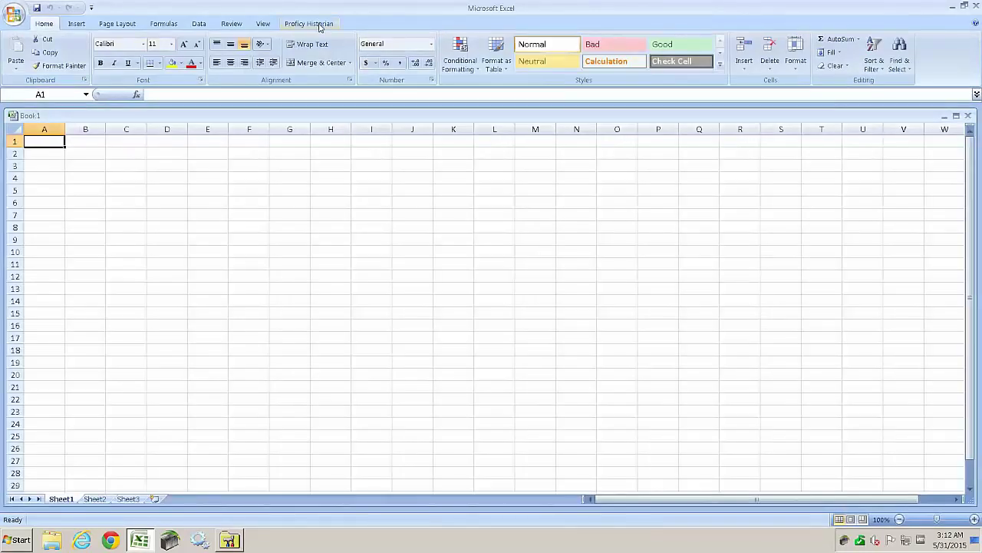
Run a Proficy Historian Tag Search with mask *sin*, returning Sine1 and Sin_5%Noise.
click(321, 24)
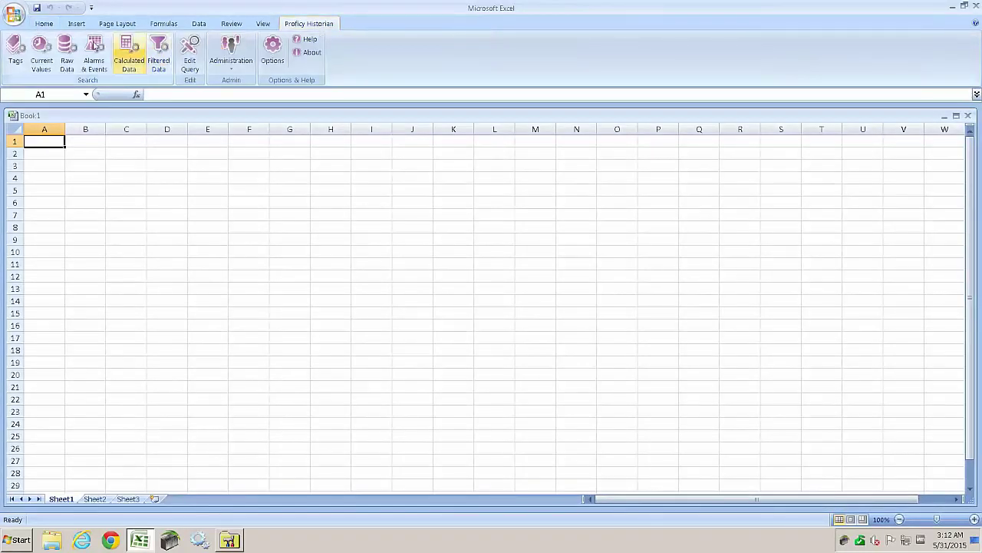
click(15, 52)
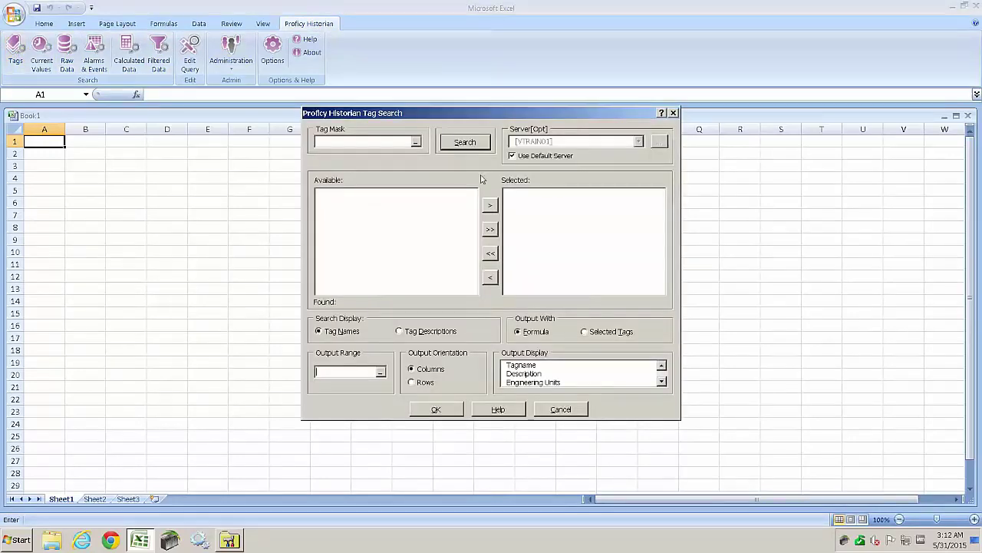
click(366, 140)
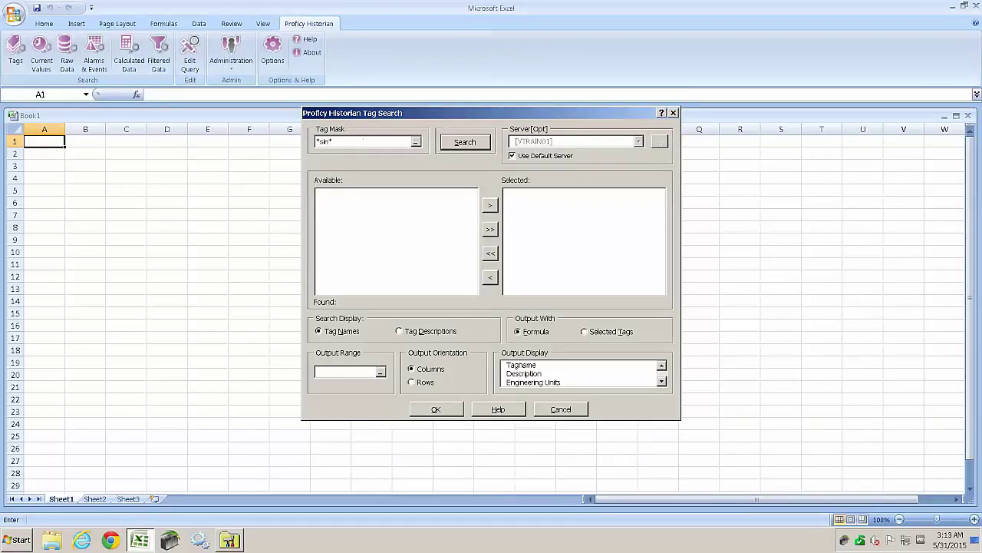
click(458, 144)
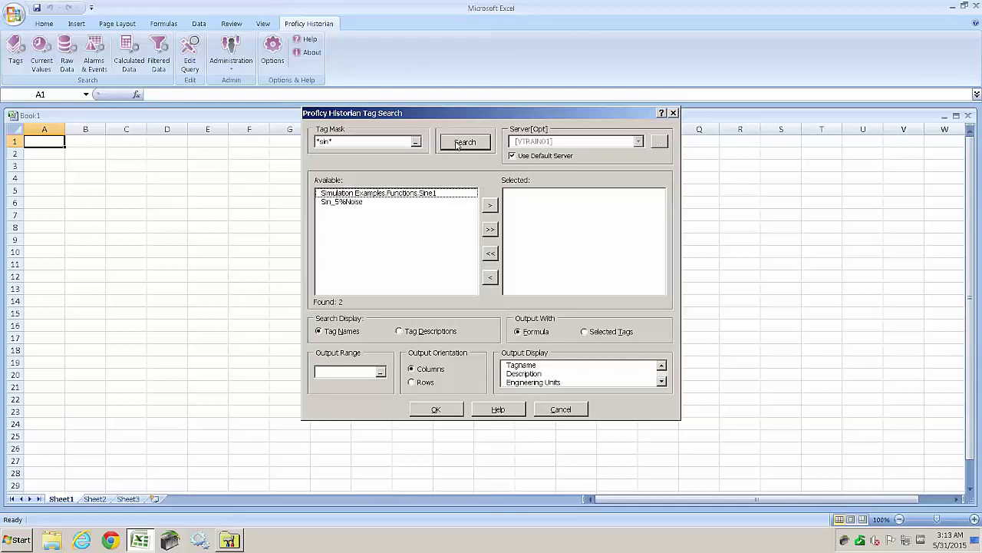